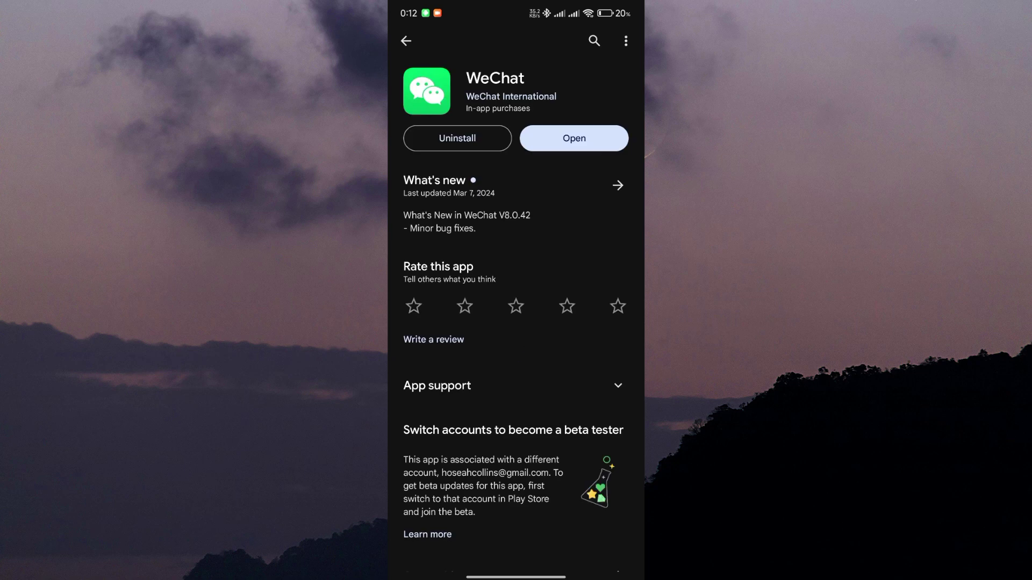
# Step: Launch WeChat from its store page and begin signing up via mobile number
pyautogui.click(574, 139)
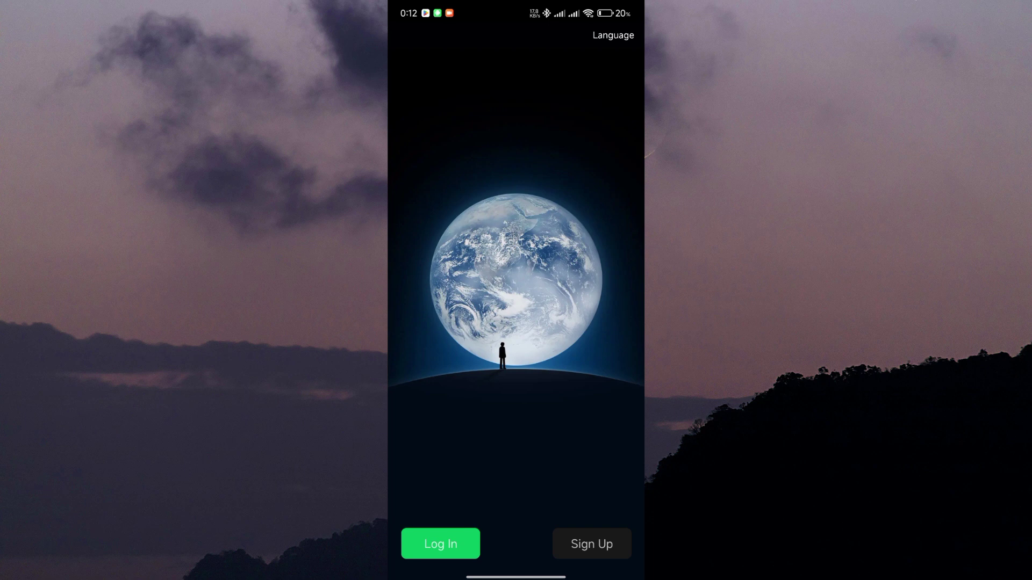
pyautogui.click(590, 544)
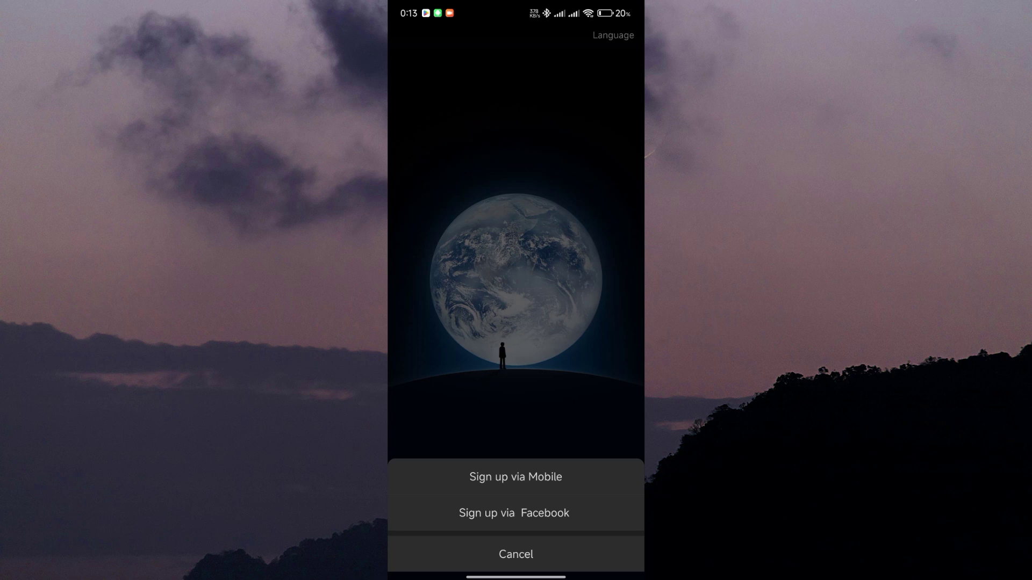
pyautogui.click(535, 474)
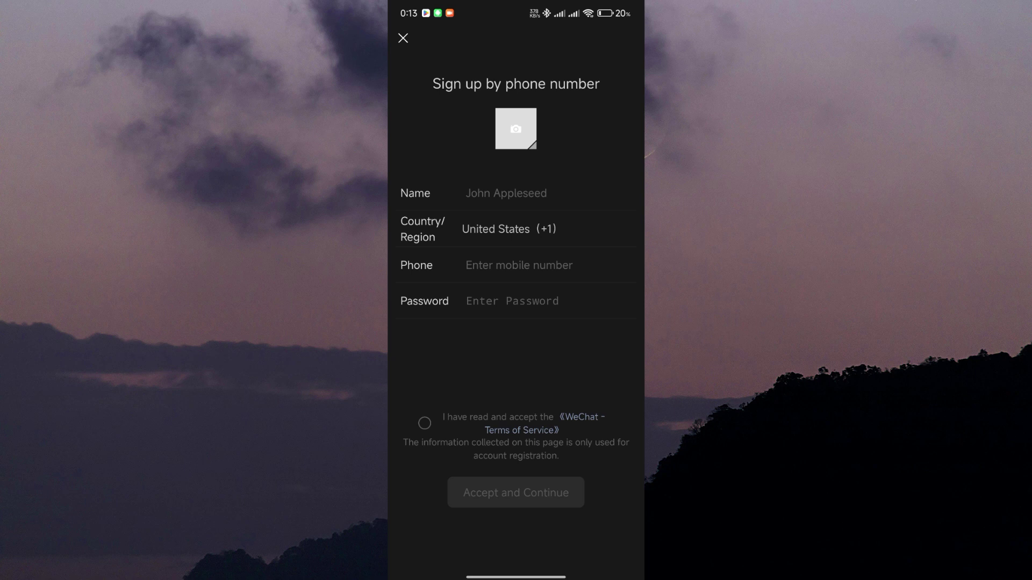
# Step: Select the Name field to start filling in the phone sign-up form
pyautogui.click(509, 203)
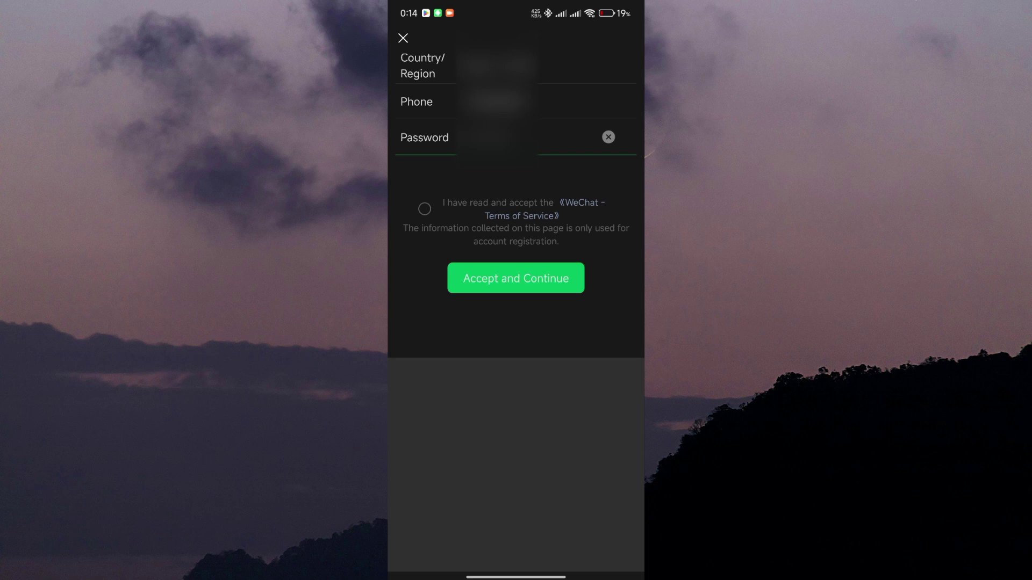
# Step: Agree to the Terms of Service, Accept and Continue, then Don't allow notifications
pyautogui.click(425, 209)
pyautogui.click(516, 279)
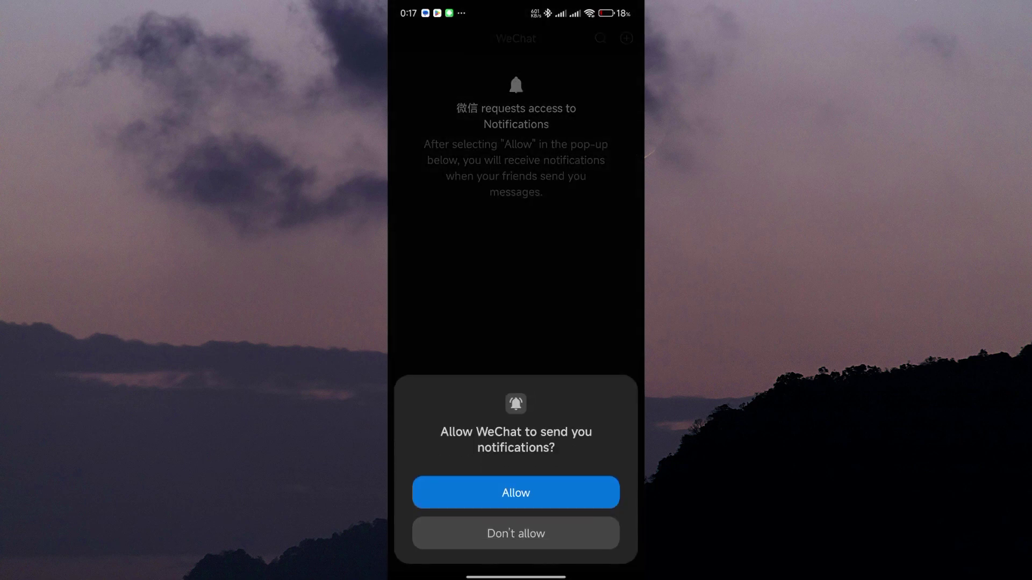
pyautogui.click(516, 534)
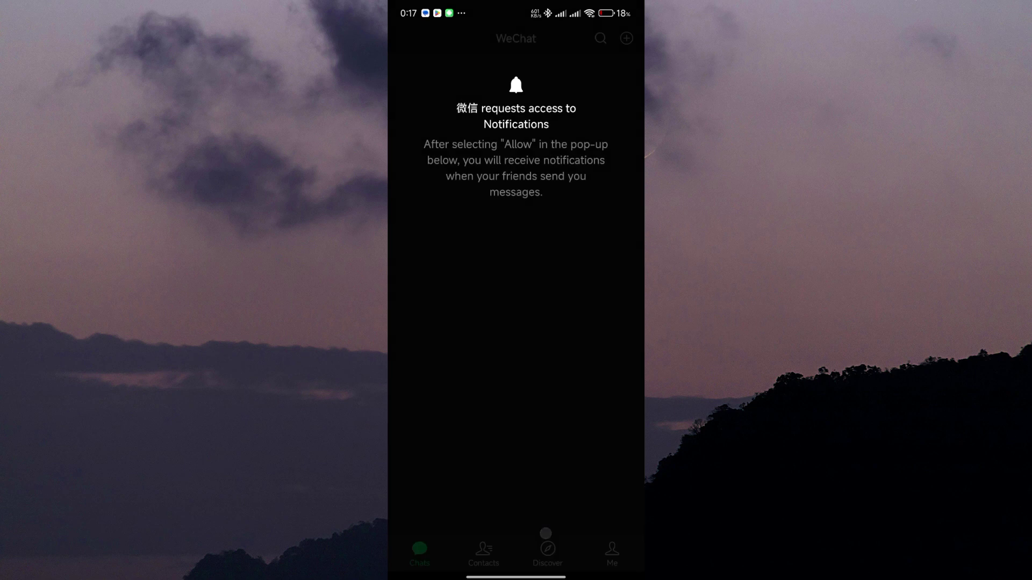
# Step: Dismiss the authorization notice, browse Contacts, Discover and Me, return to Chats, then exit WeChat
pyautogui.click(464, 370)
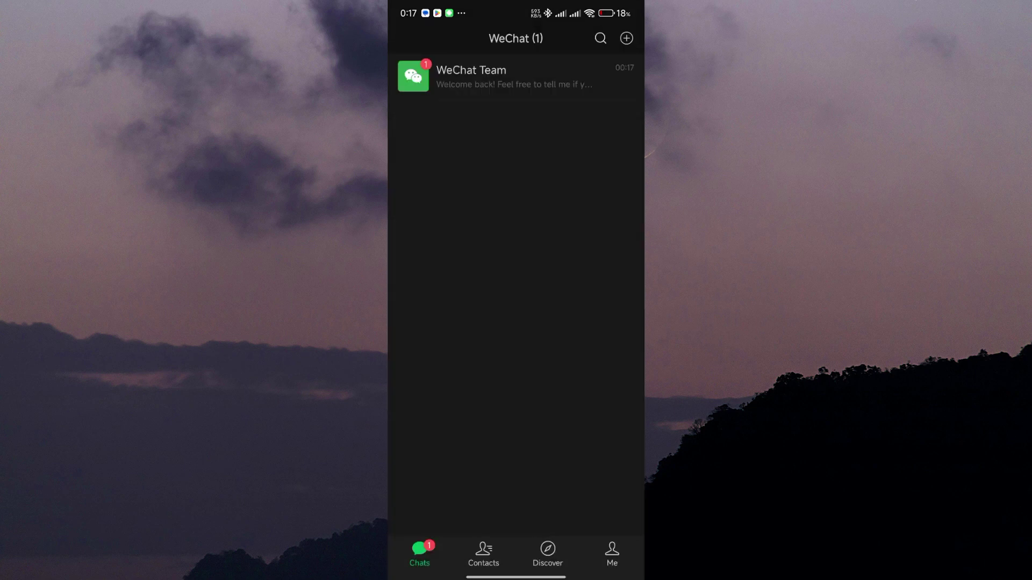
pyautogui.click(485, 555)
pyautogui.click(548, 552)
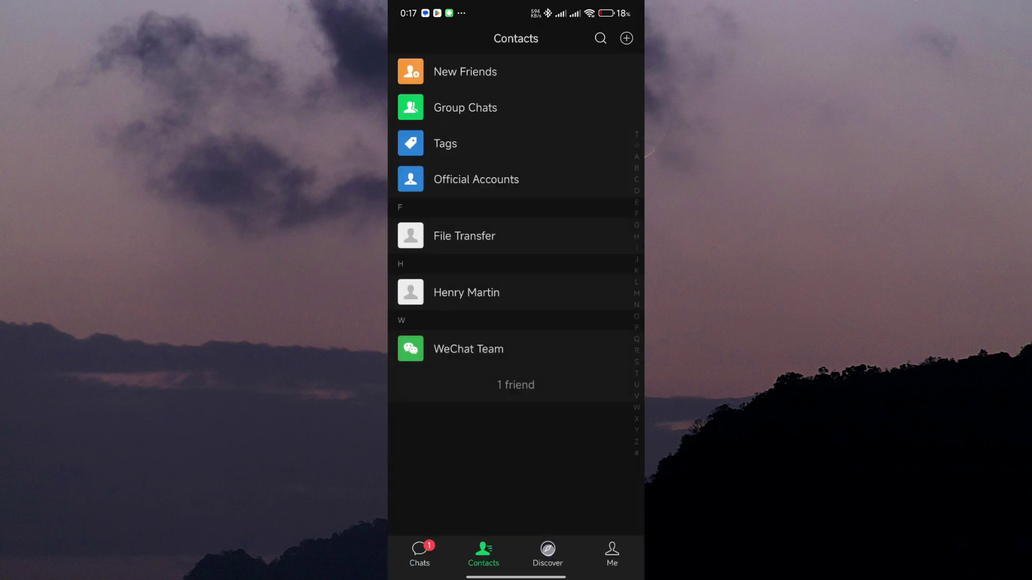
pyautogui.click(612, 551)
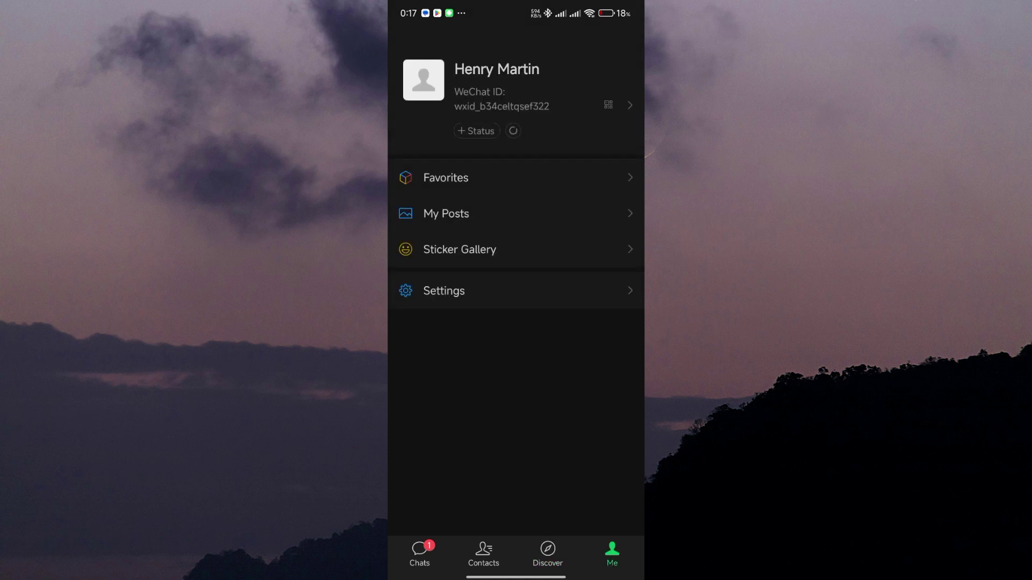
pyautogui.click(420, 551)
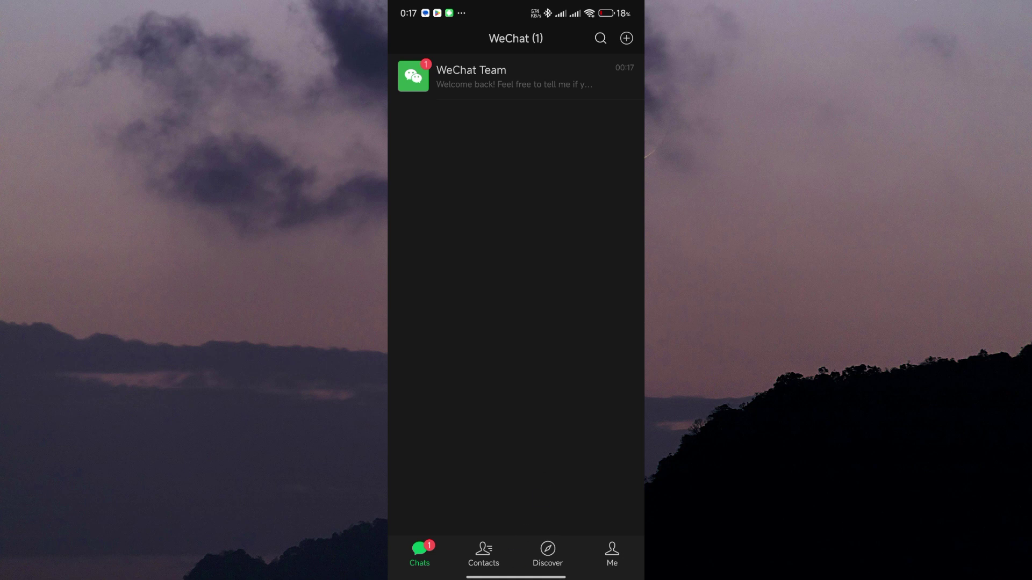
pyautogui.press('Escape')
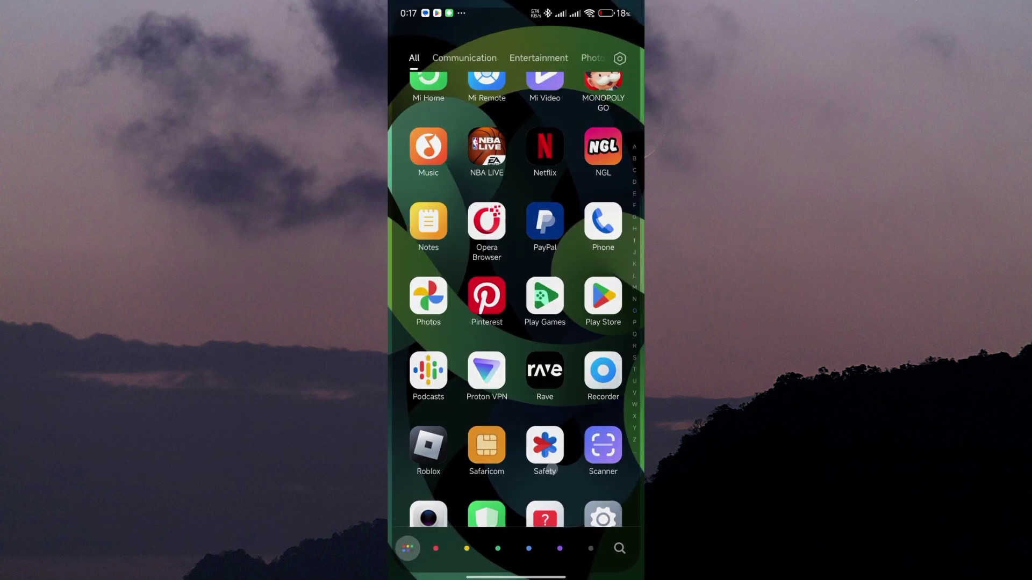